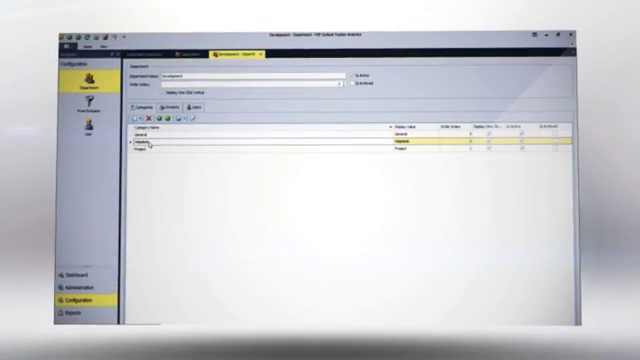
# Step: Open the Helpdesk reason category's details in the Development department configuration
pyautogui.doubleClick(150, 143)
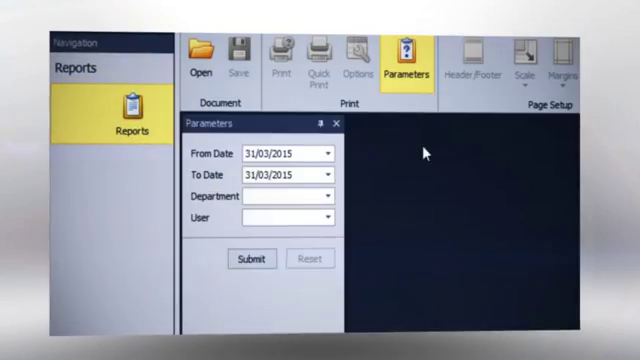
# Step: Set the report start date to 16/03/2015 in the report parameters
pyautogui.click(279, 281)
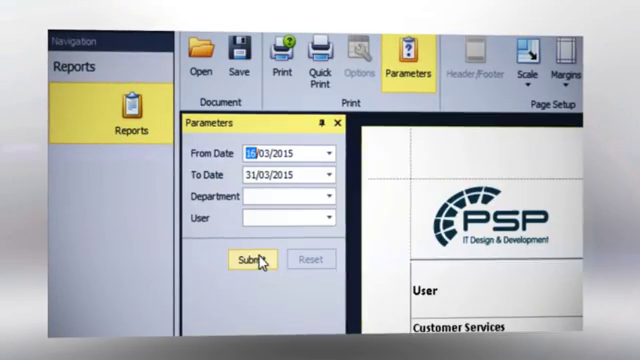